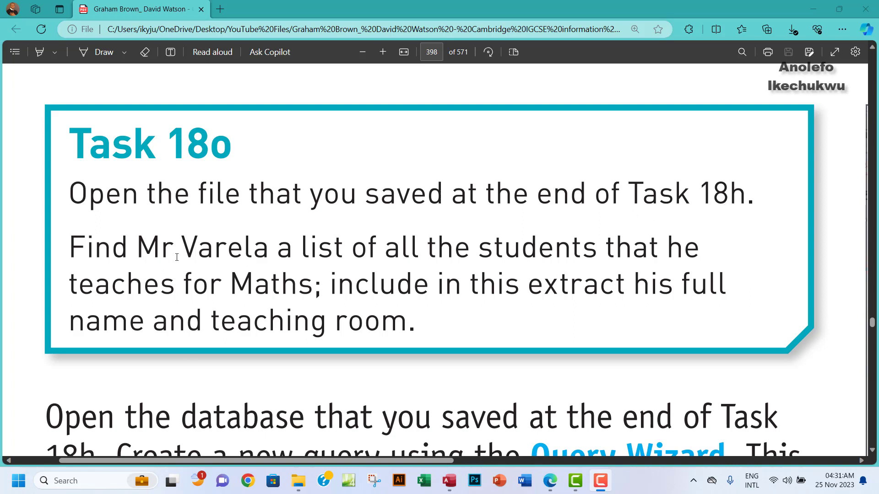
Highlight the teacher's name, Maths and the teaching-room requirement in the Task 18o brief, then switch to Access
left_click_drag(180, 249, 276, 249)
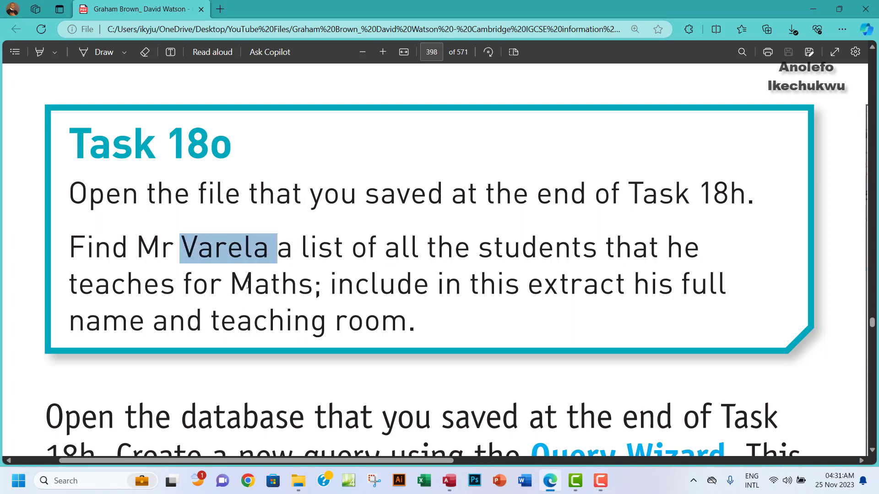
left_click_drag(234, 282, 308, 283)
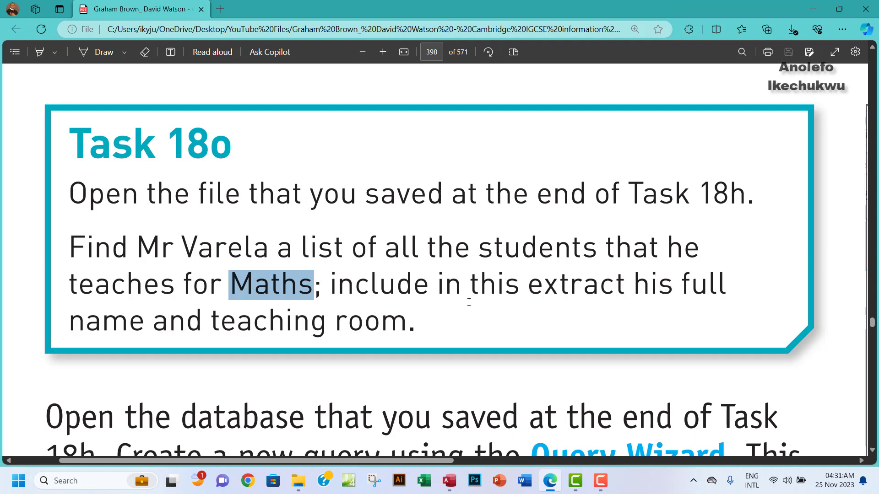
left_click_drag(166, 326, 409, 325)
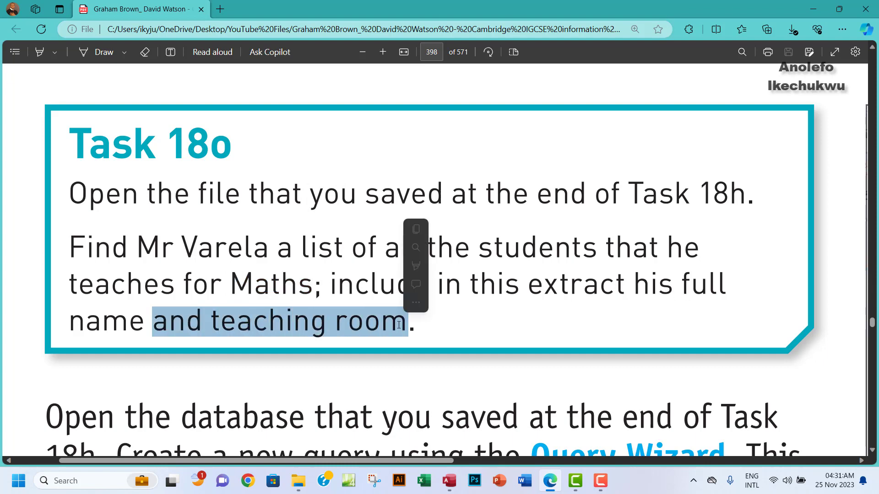
left_click(454, 326)
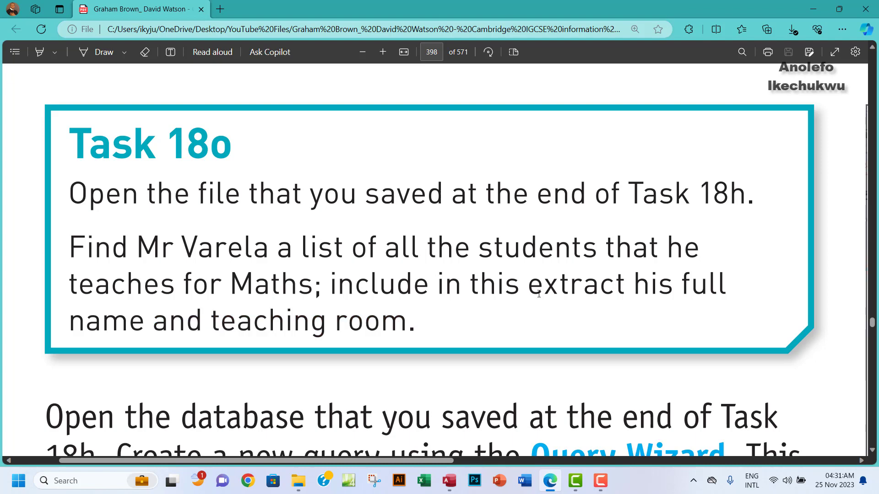
left_click(449, 480)
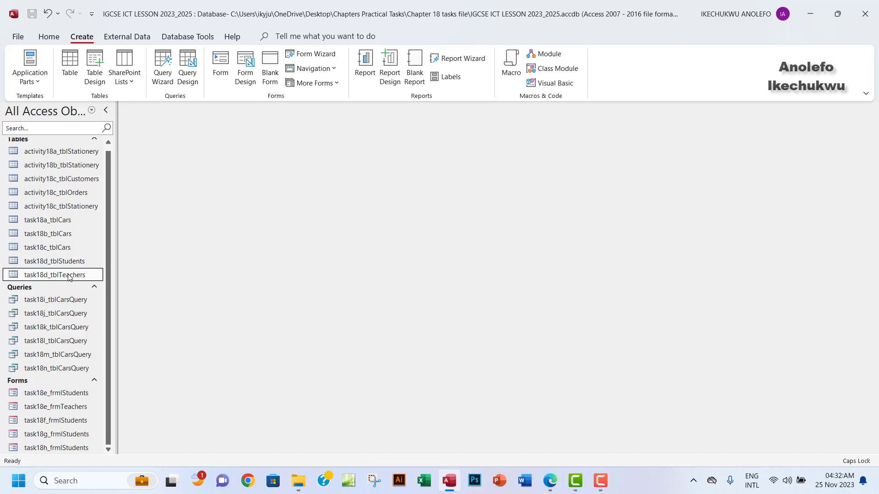
double_click(68, 276)
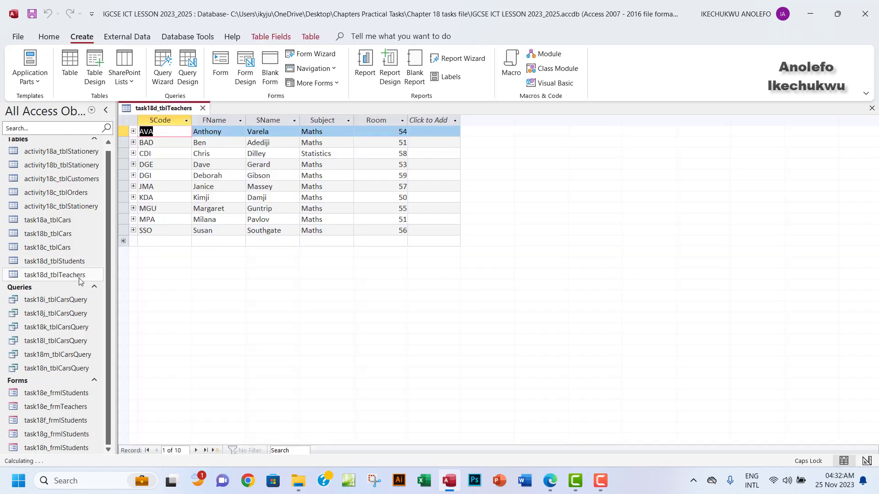
left_click(130, 133)
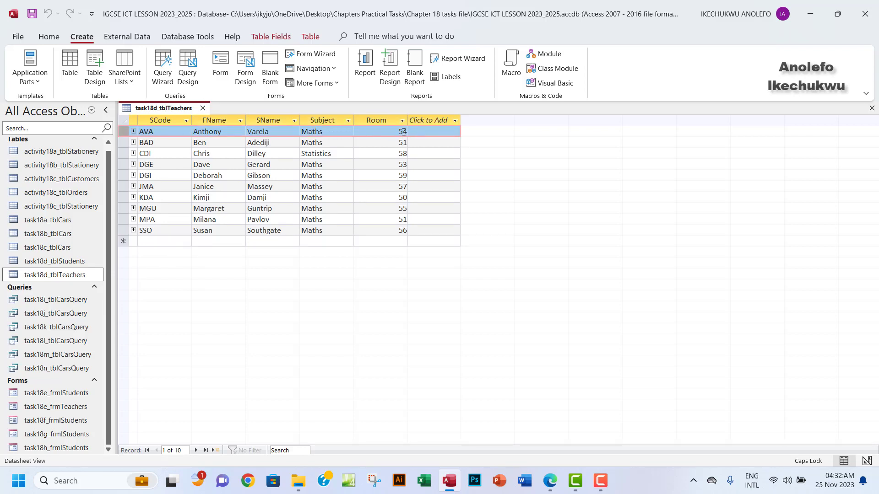
left_click(133, 132)
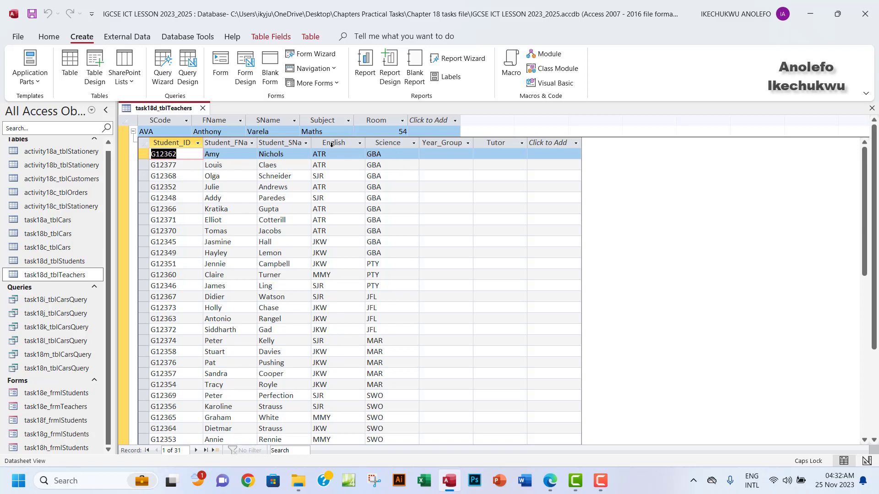
left_click(871, 109)
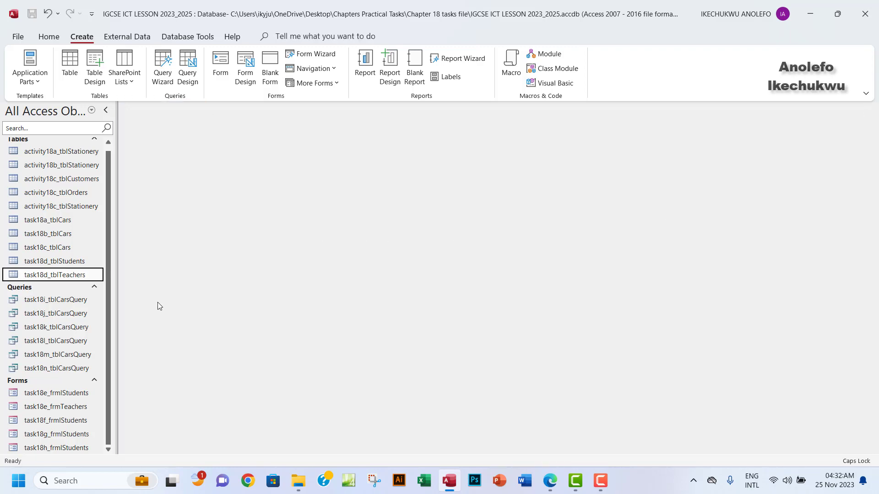
double_click(53, 275)
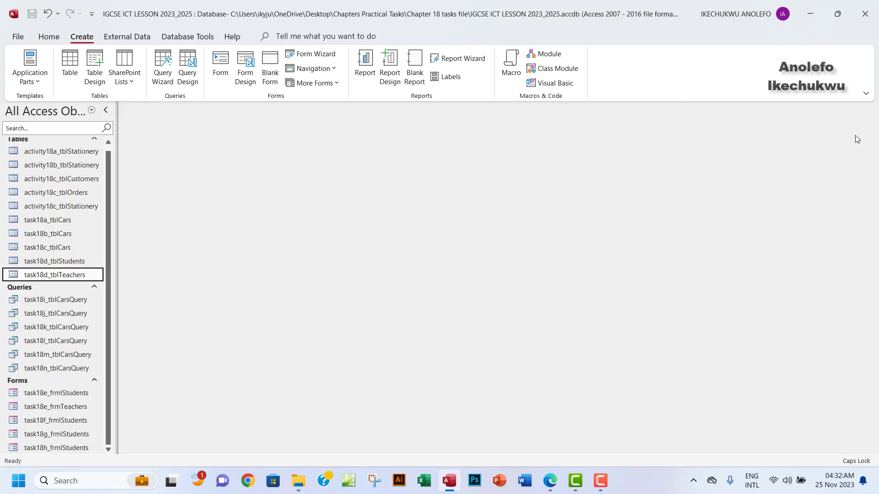
left_click(872, 109)
Start a Simple Query Wizard query with FName, SName and Room from task18d_tblTeachers, then revisit the brief
left_click(162, 79)
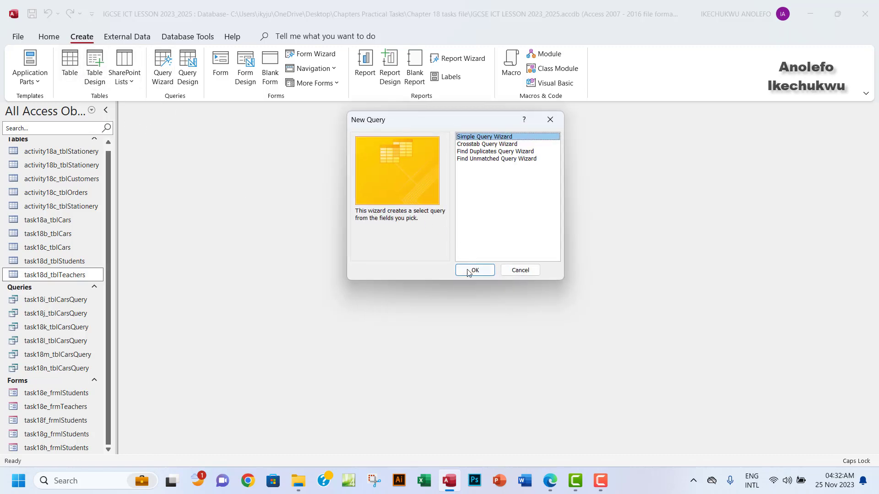
left_click(482, 273)
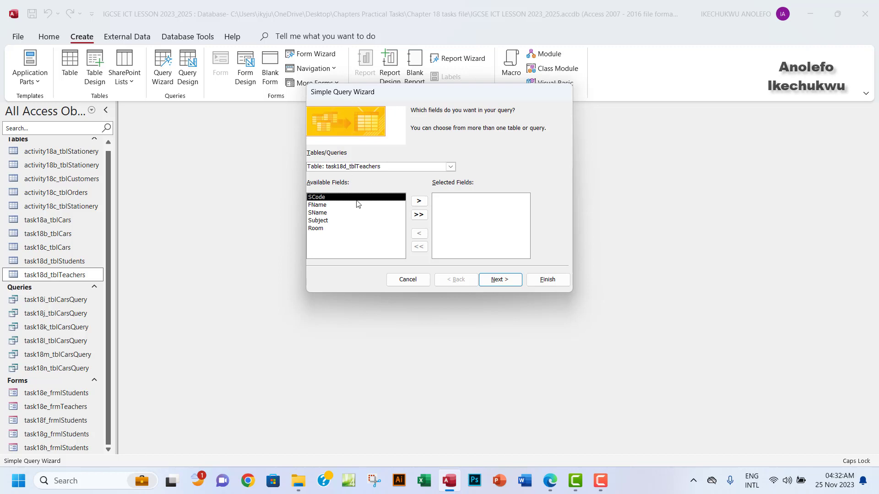
left_click(323, 206)
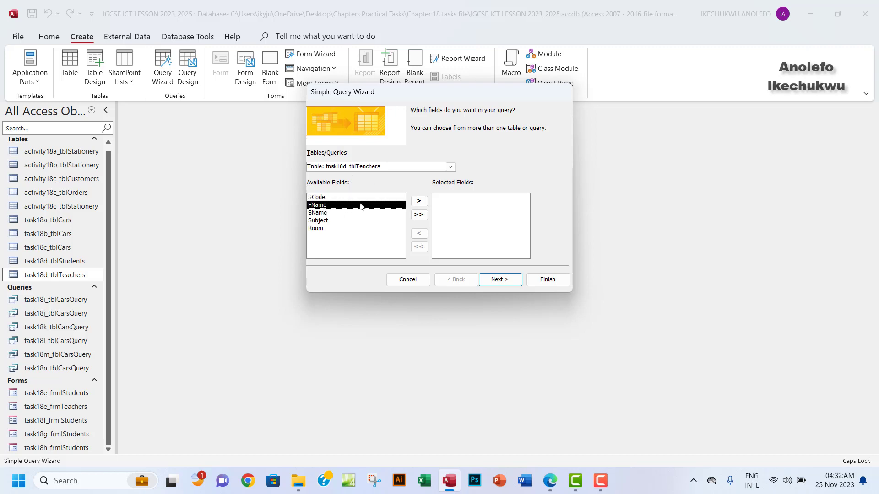
left_click(420, 202)
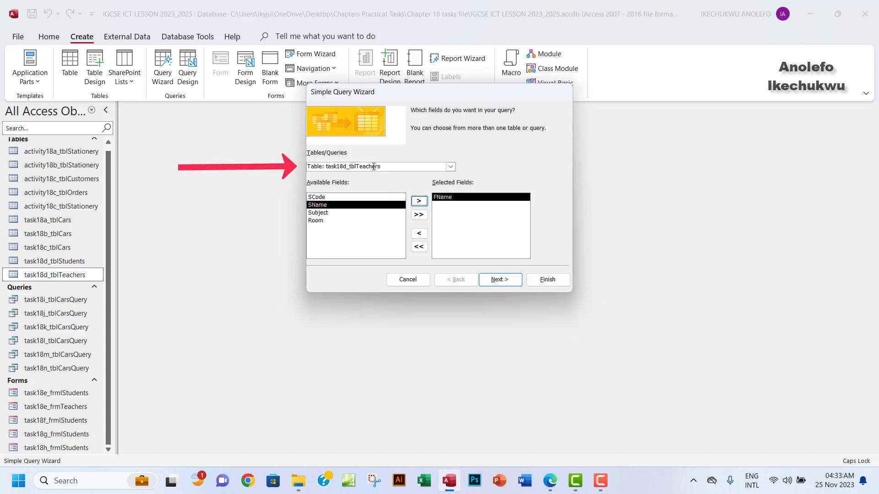
left_click(411, 202)
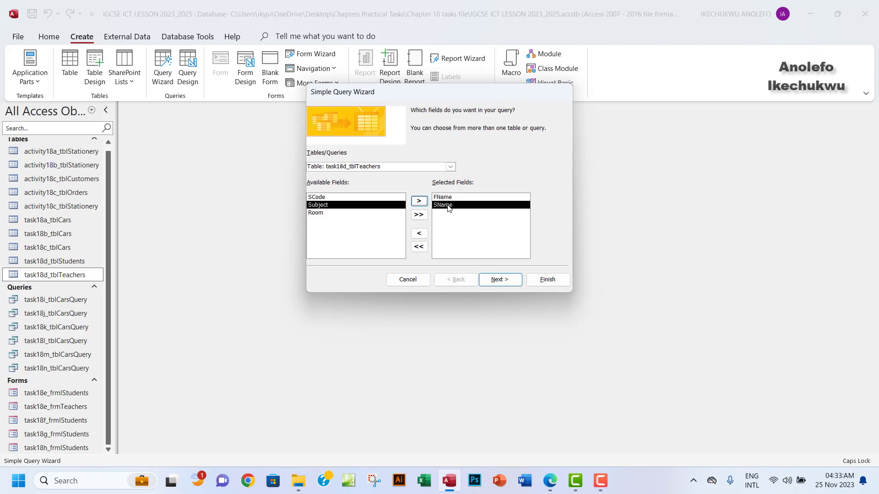
left_click(312, 213)
left_click(419, 201)
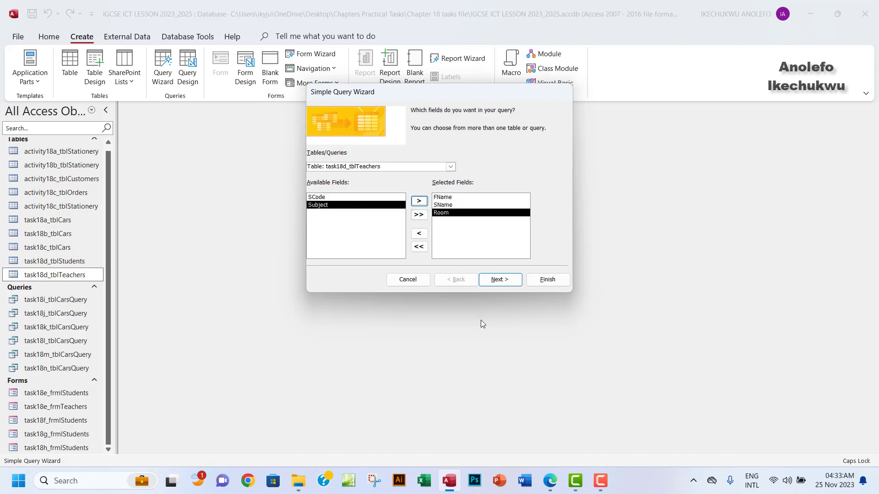
left_click(554, 483)
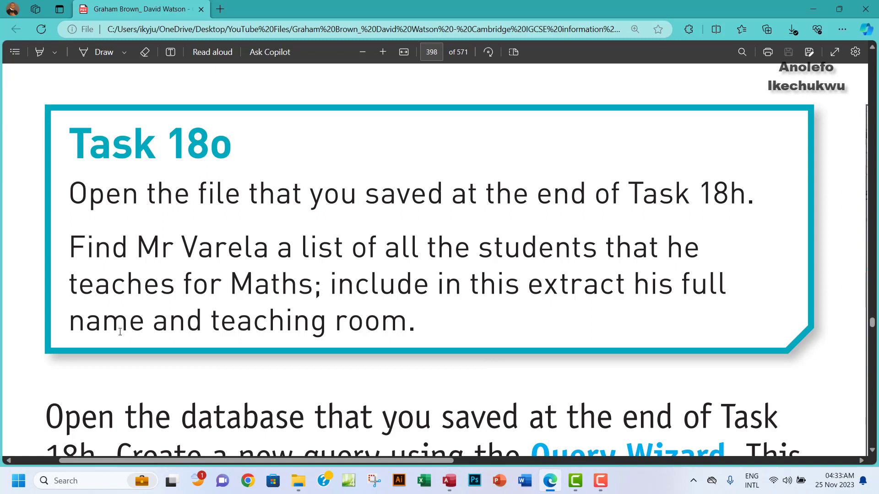
Highlight 'name' and 'teaching room' in the brief, then return to the Access query wizard
left_click_drag(71, 325, 134, 323)
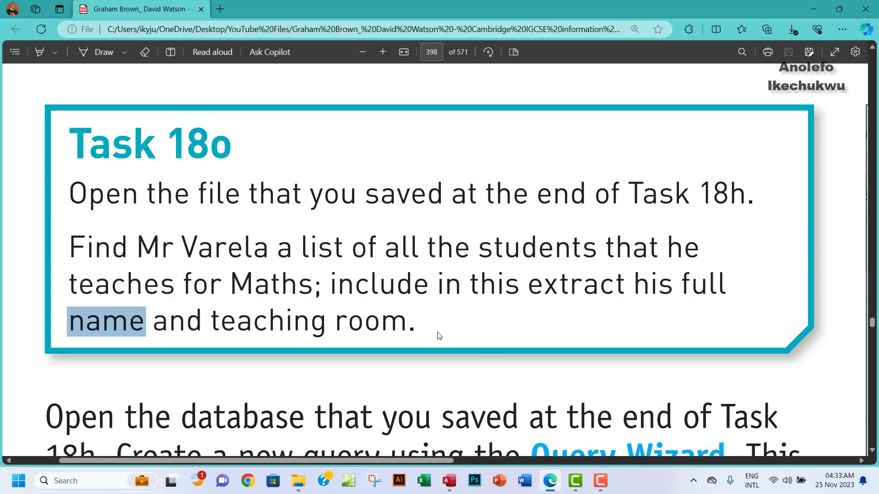
left_click_drag(211, 322, 407, 322)
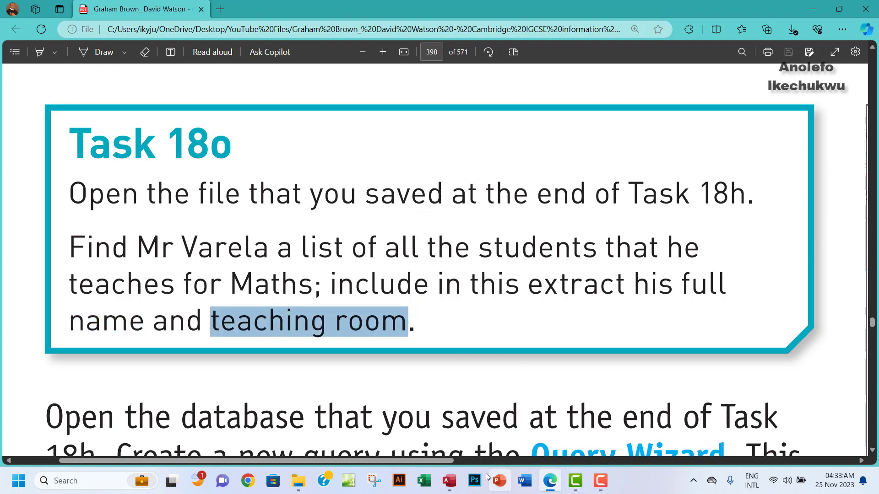
left_click(449, 481)
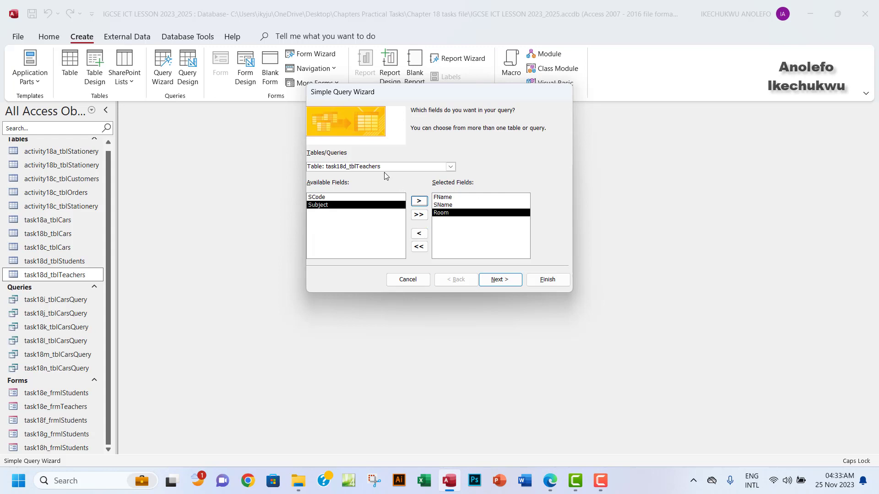
Add Student_FName, Student_SName and Maths from task18d_tblStudents, then continue past field selection
left_click(450, 167)
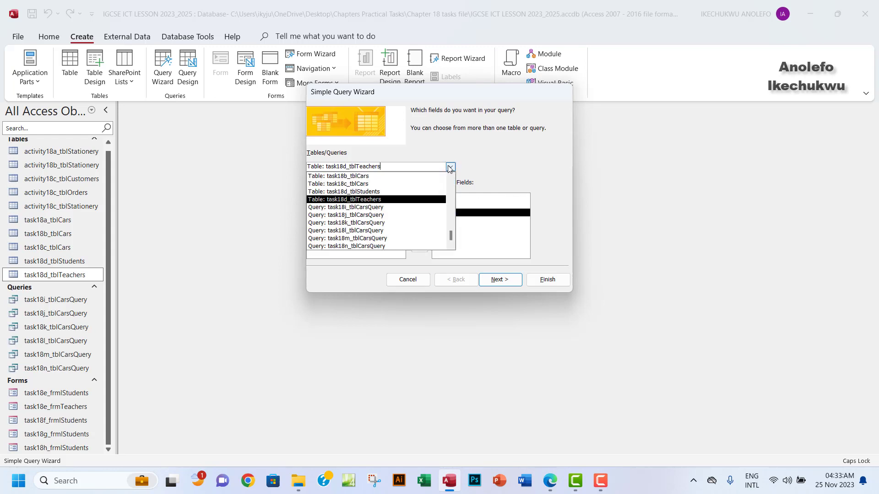
left_click(378, 191)
left_click(334, 205)
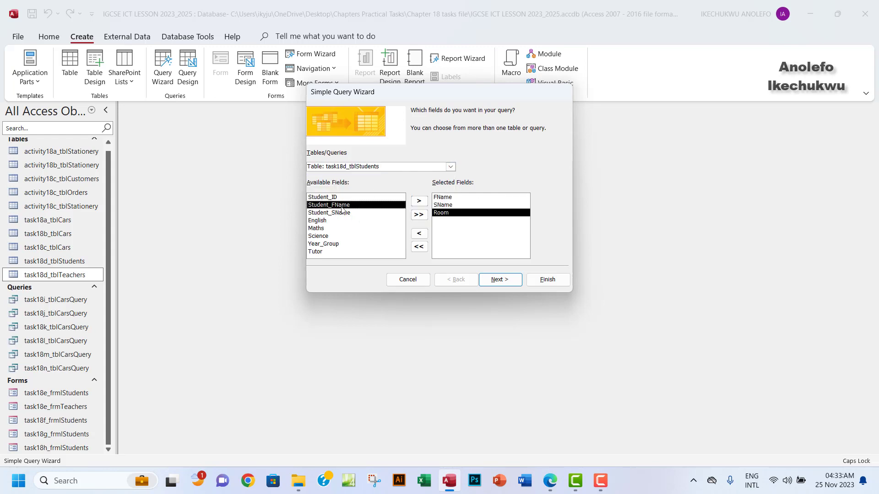
left_click(419, 201)
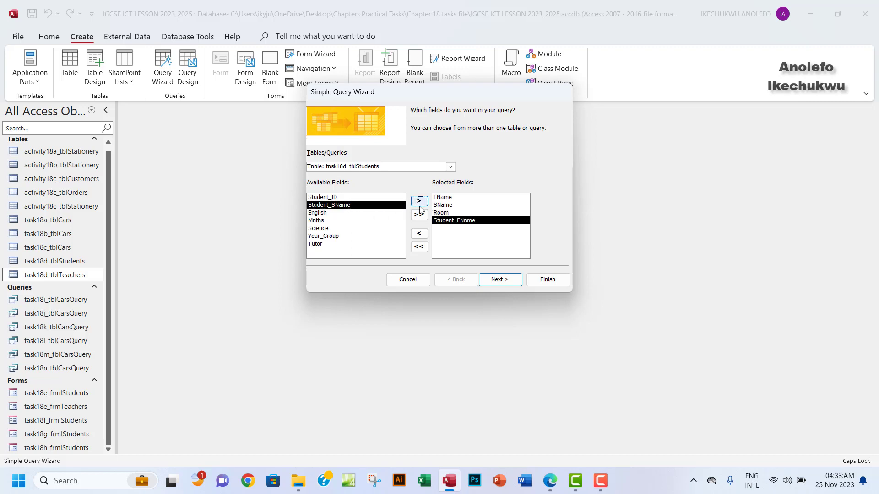
left_click(419, 201)
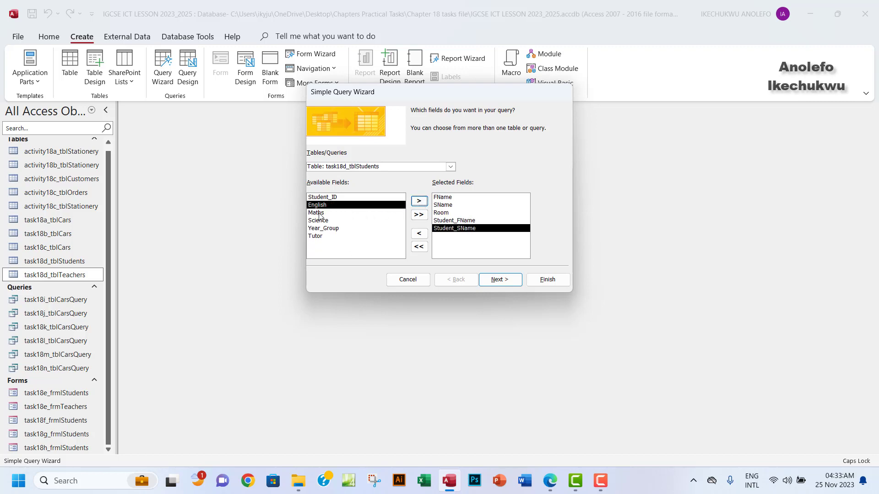
left_click(319, 212)
left_click(419, 202)
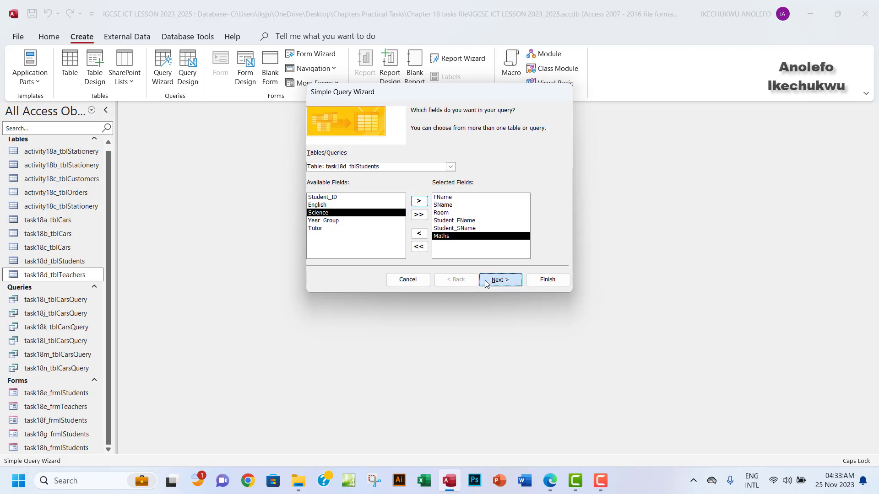
left_click(499, 280)
Title the query task18o_tblTeachers Query and choose to modify its design after creation
left_click(498, 280)
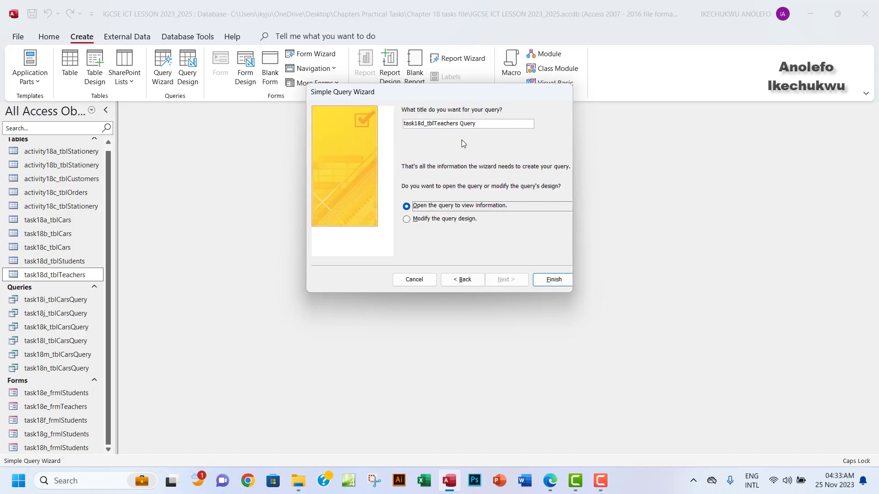
left_click(425, 125)
key("BackSpace")
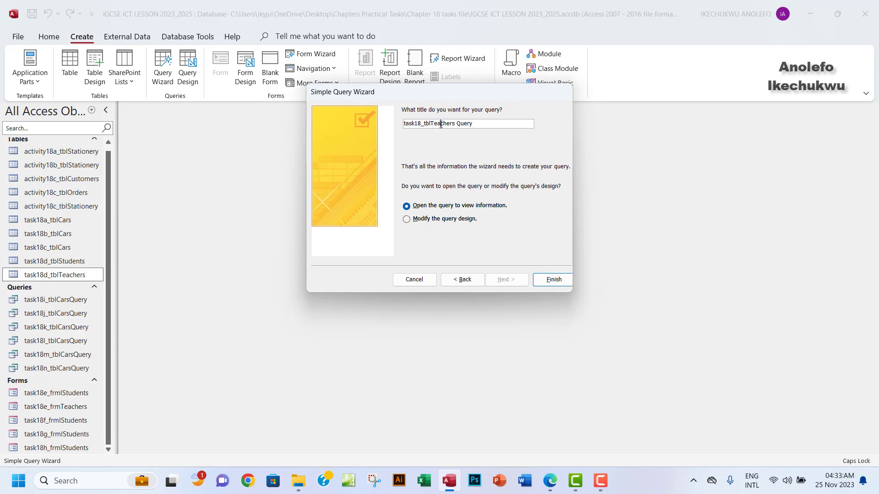
left_click(441, 124)
type("O")
key("BackSpace")
left_click(421, 124)
type("O")
key("BackSpace")
type("O")
key("BackSpace")
key("Caps_Lock")
type("o")
left_click(408, 222)
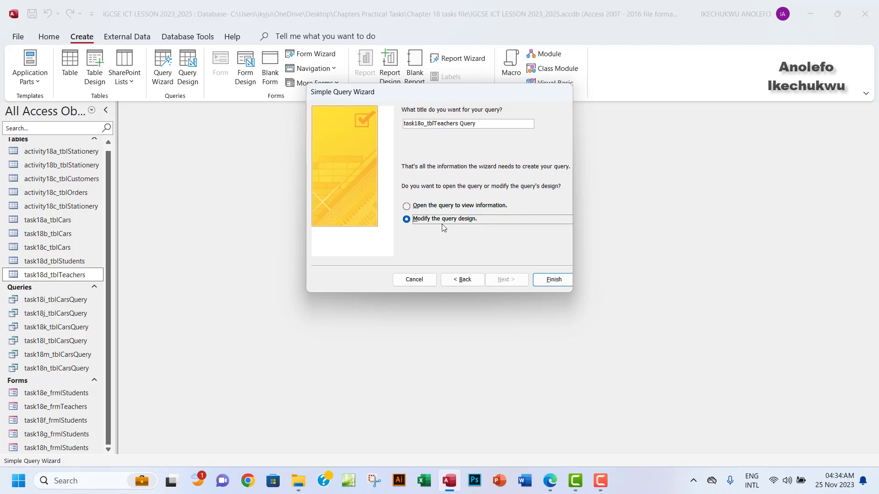
left_click(554, 279)
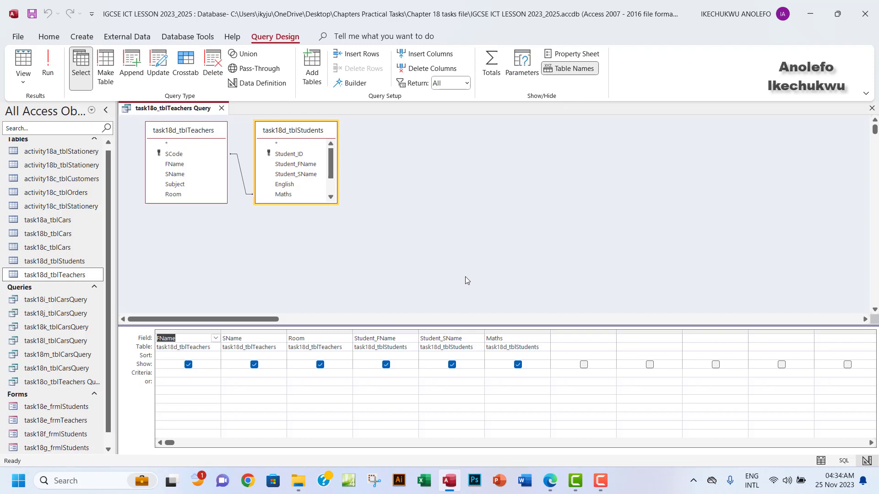
left_click(48, 64)
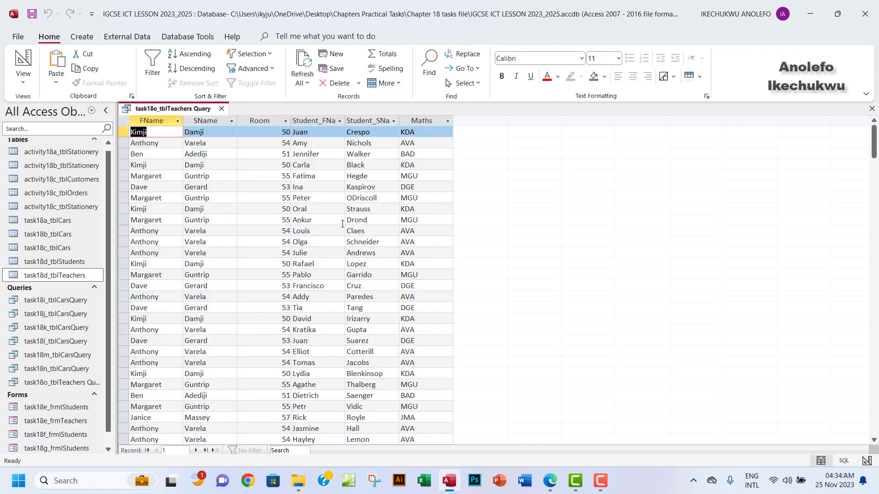
left_click(423, 120)
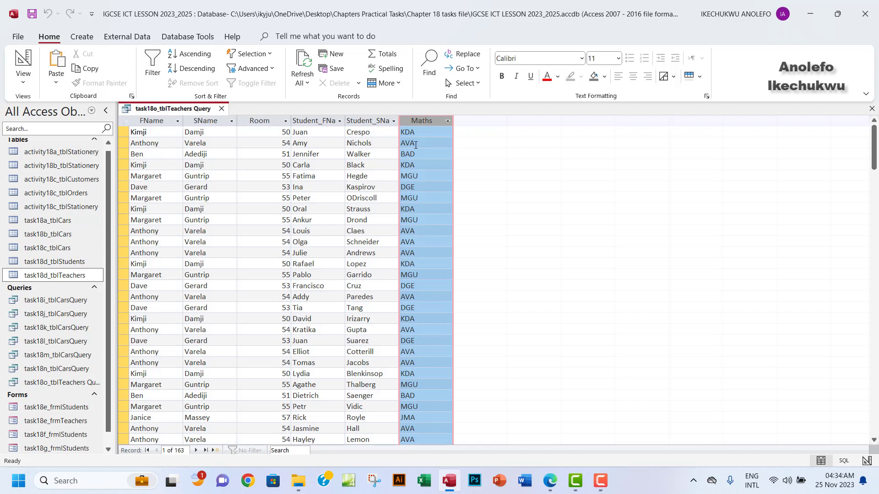
left_click(22, 80)
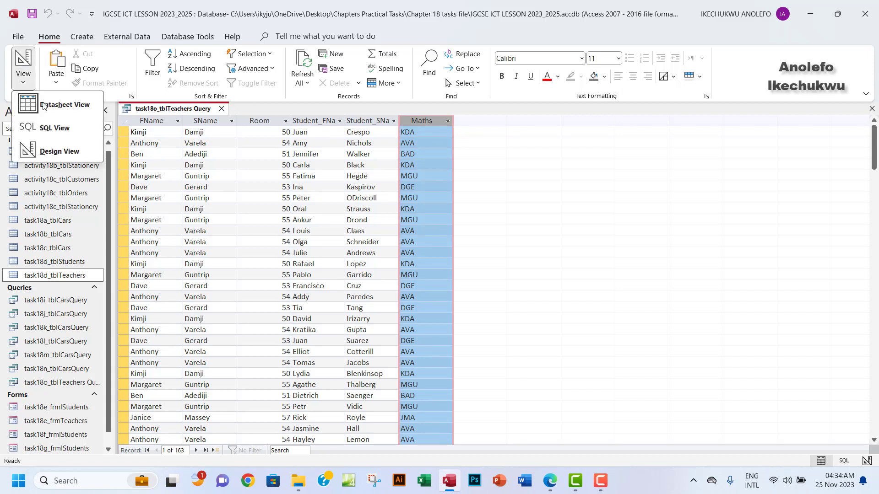
left_click(62, 154)
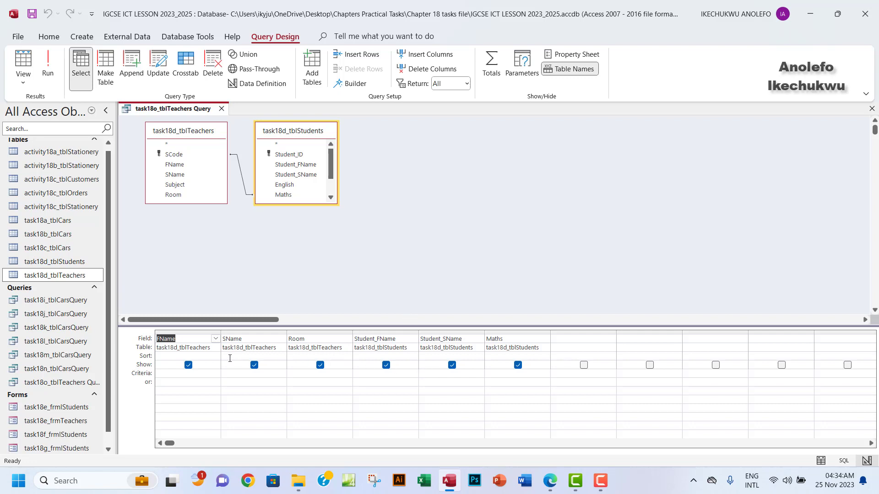
Enter the criterion AVA under Maths and run the query, returning 31 records in room 54
left_click(503, 373)
key("Caps_Lock")
type("AVA")
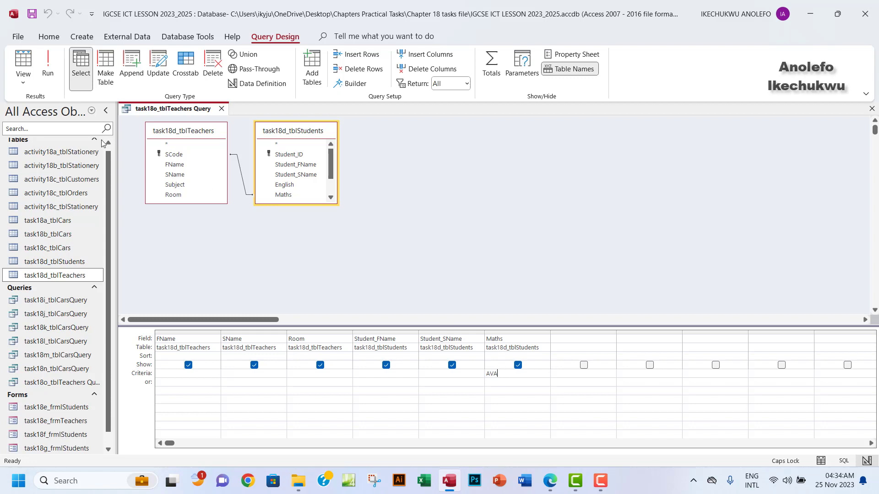
left_click(47, 64)
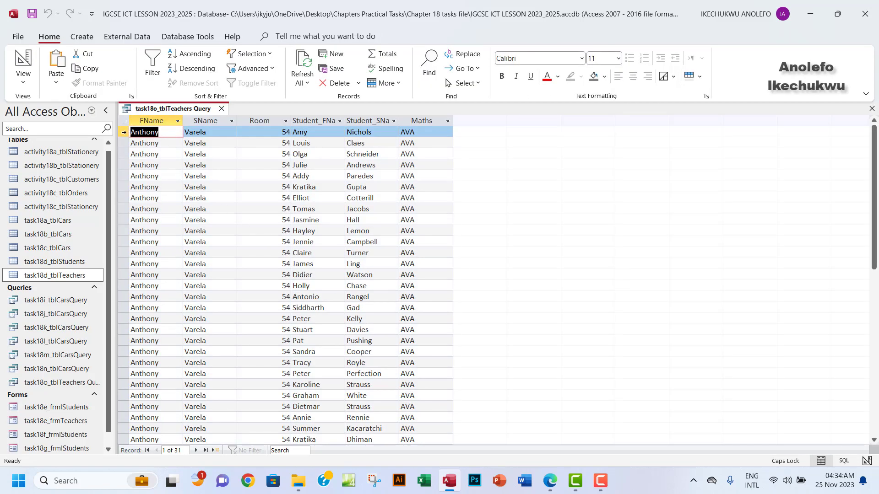
Select the first record and the FName and SName columns, then check the Task 18o brief in Edge
key("shift+space")
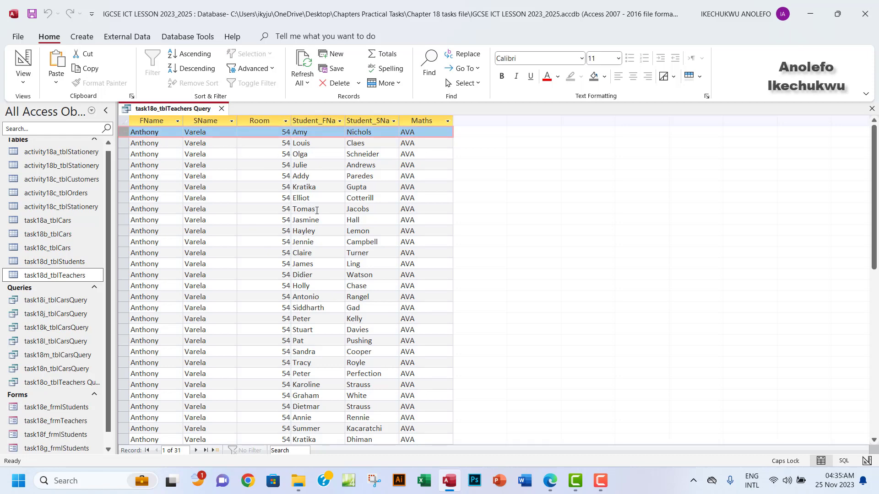
scroll(317, 211, "down", 2)
scroll(316, 211, "down", 3)
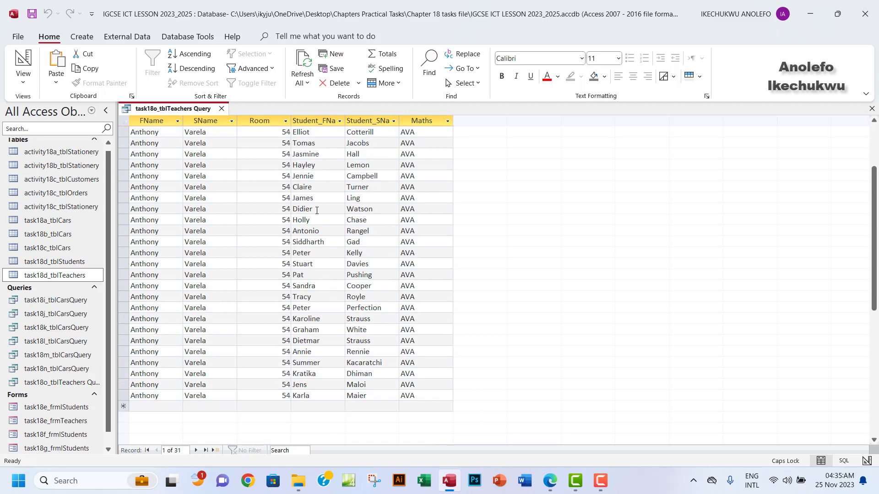
scroll(316, 211, "up", 5)
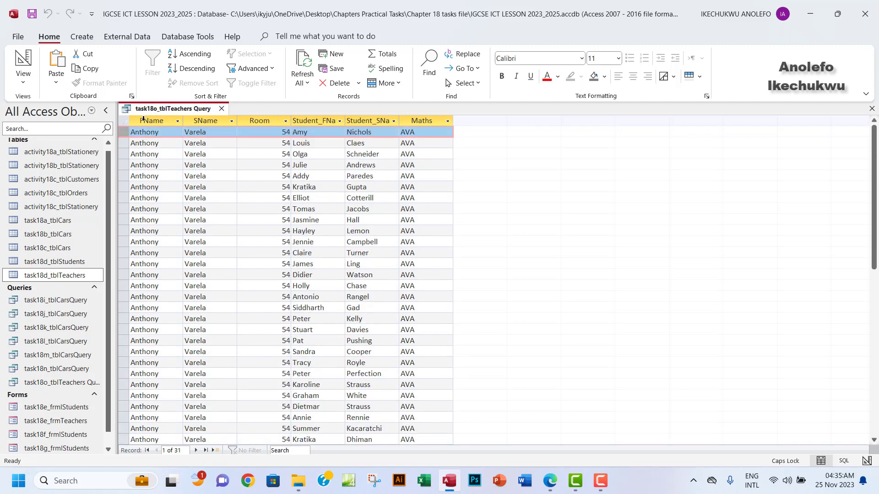
left_click(151, 120)
left_click(194, 119)
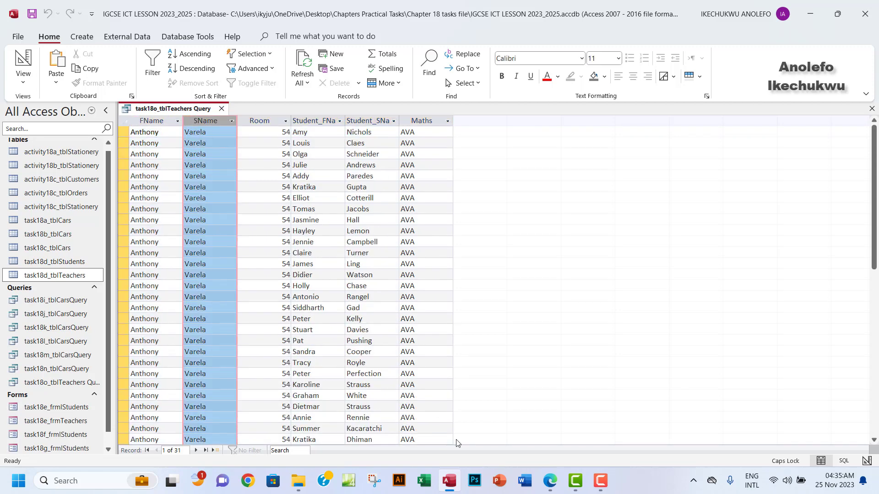
left_click(550, 481)
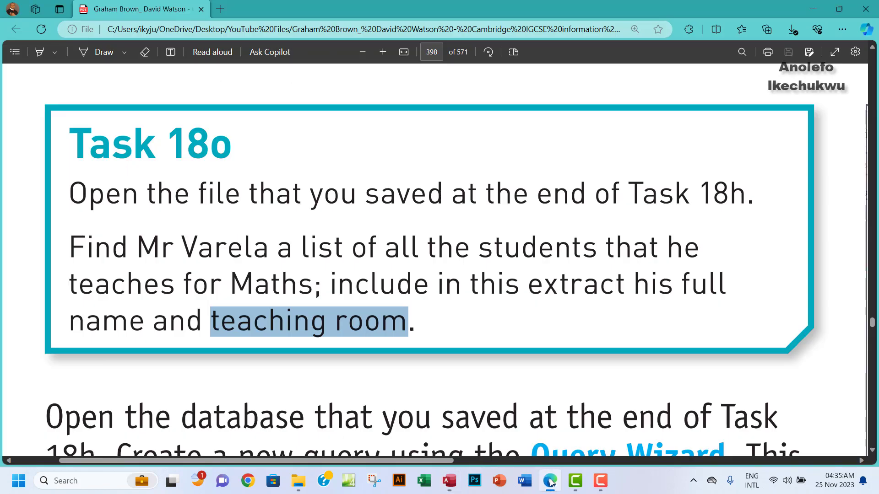
Back in the query results, review the FName, SName, Room, student name and Maths columns
left_click(550, 480)
left_click(149, 120)
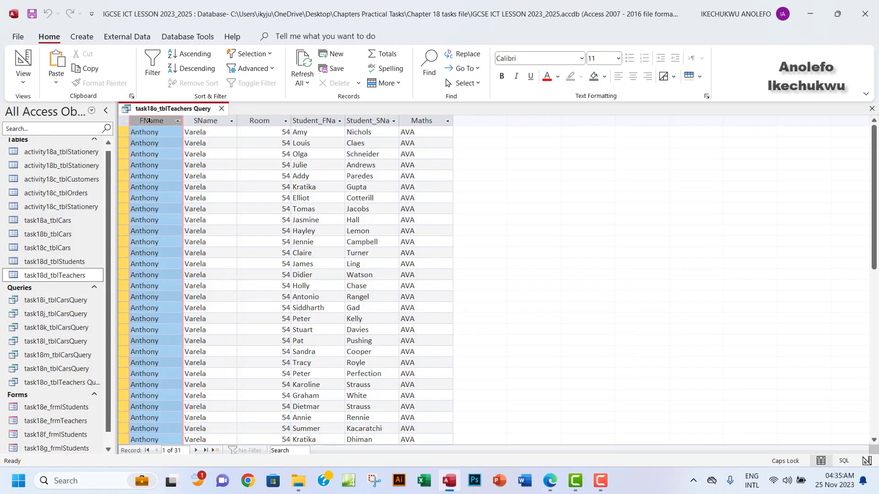
left_click(198, 120)
scroll(259, 249, "down", 1)
scroll(261, 250, "down", 2)
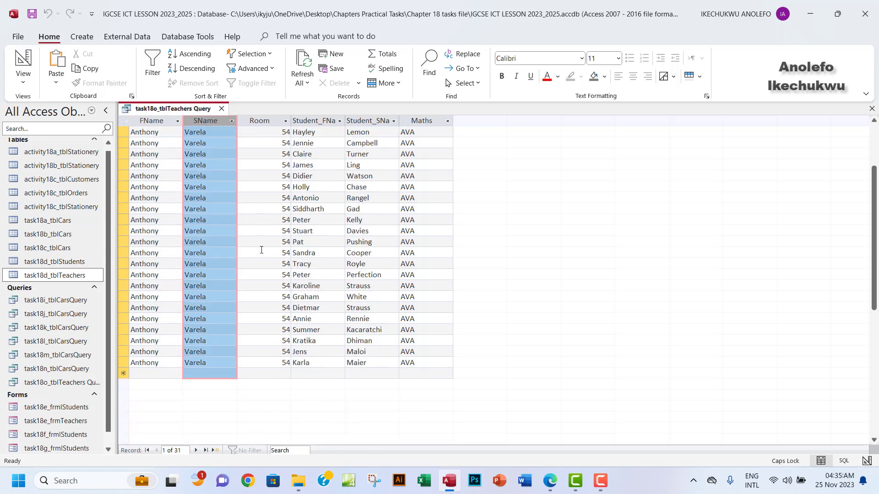
scroll(261, 250, "up", 3)
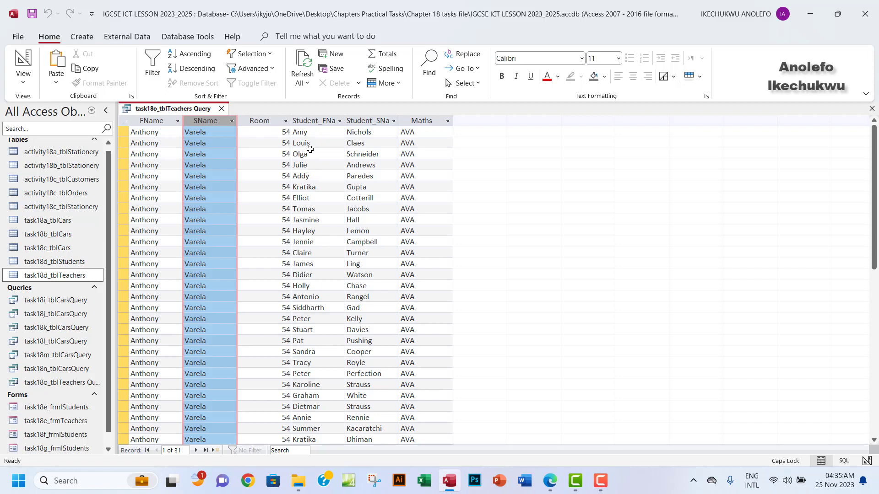
left_click(428, 122)
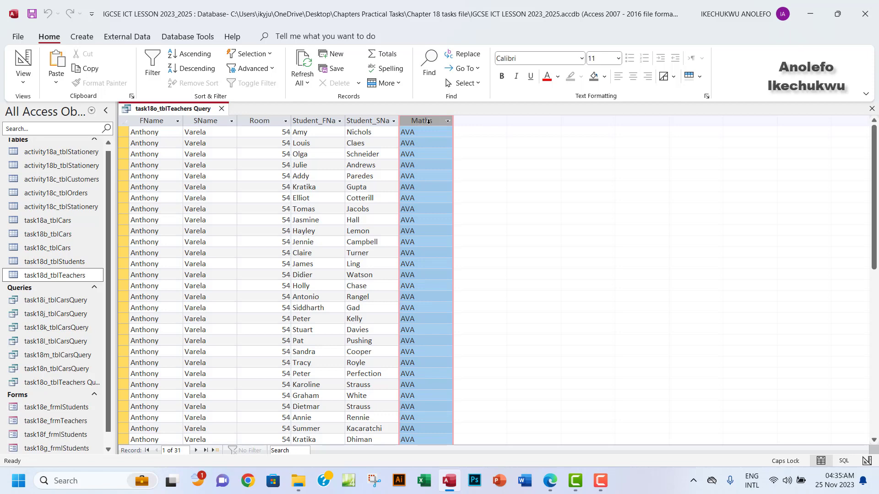
left_click(150, 121)
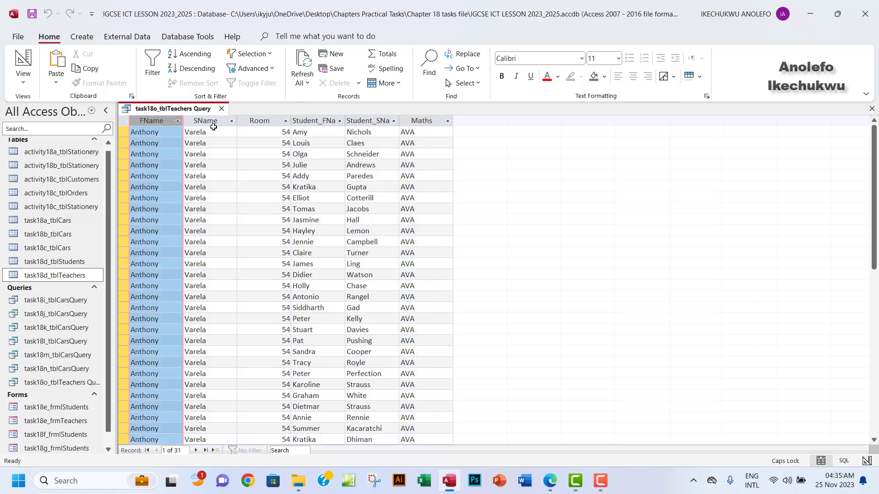
left_click(213, 122)
left_click(275, 121)
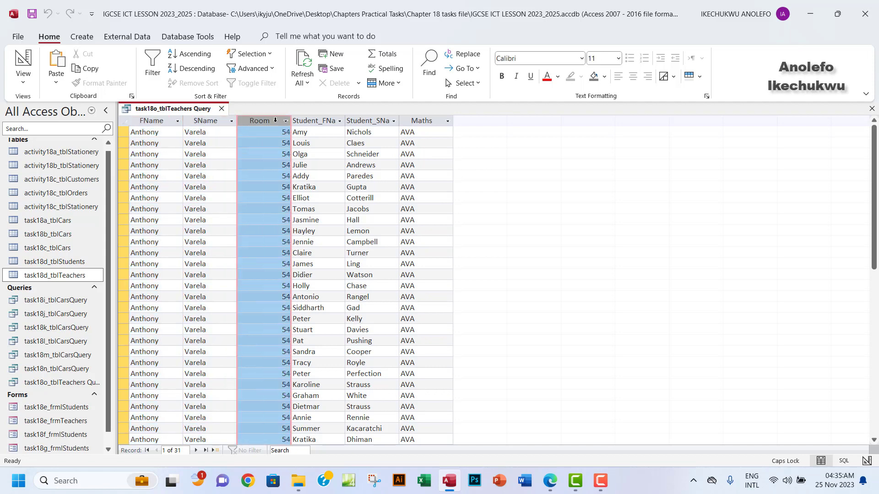
left_click(326, 120)
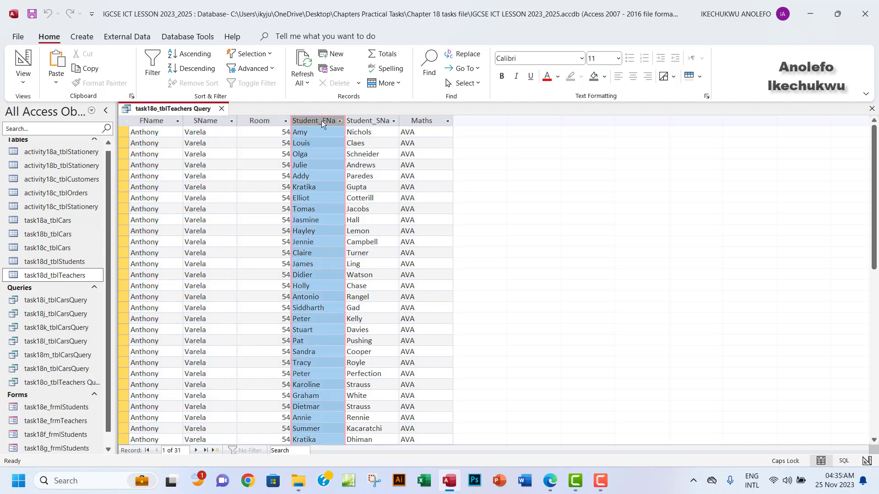
left_click(369, 121)
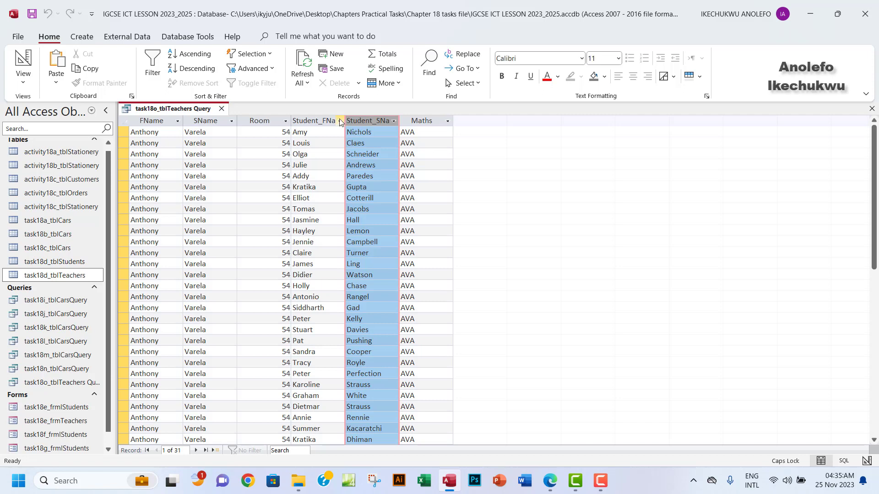
Drag Student_FName and Student_SName wider so both headings read in full
left_click_drag(341, 121, 364, 120)
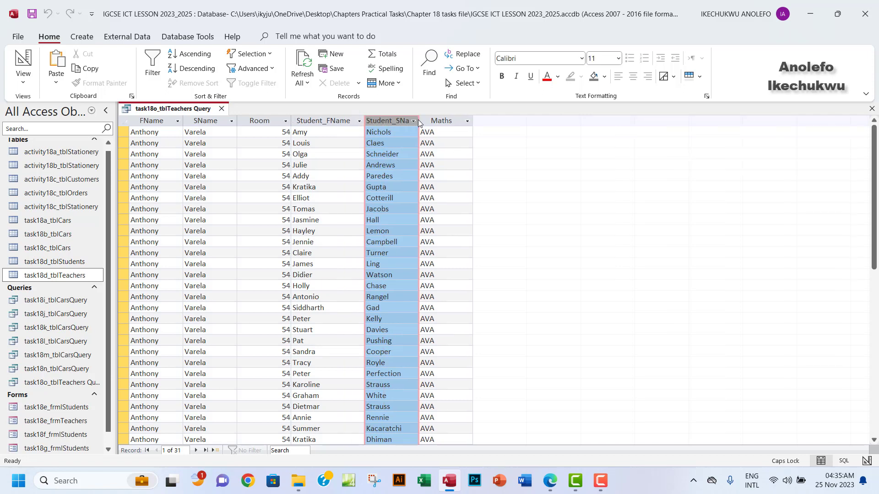
left_click_drag(418, 121, 432, 120)
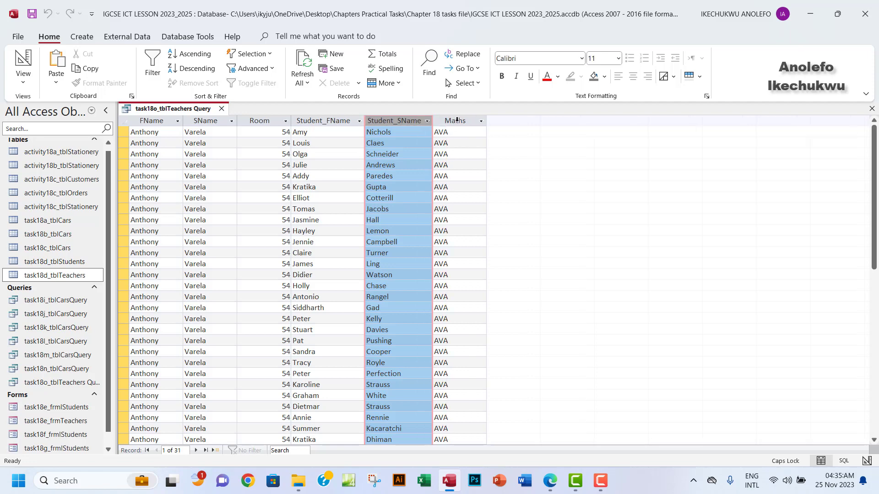
left_click(457, 121)
In Design View untick Show for Maths, then rerun the query and check the 31 results
left_click(22, 75)
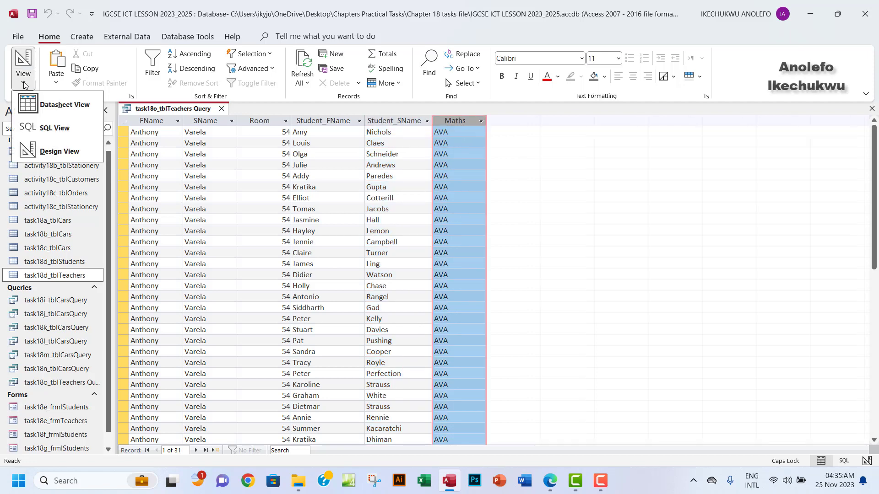
left_click(55, 151)
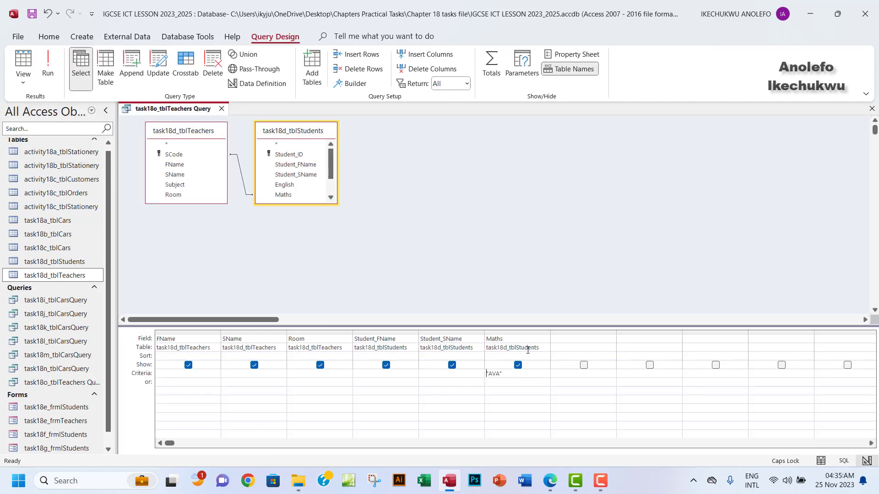
left_click(518, 364)
left_click(47, 64)
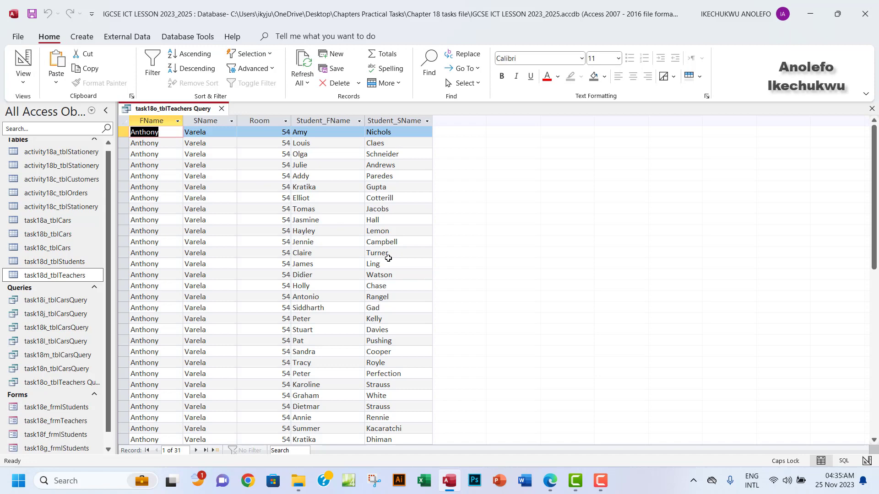
scroll(388, 258, "down", 5)
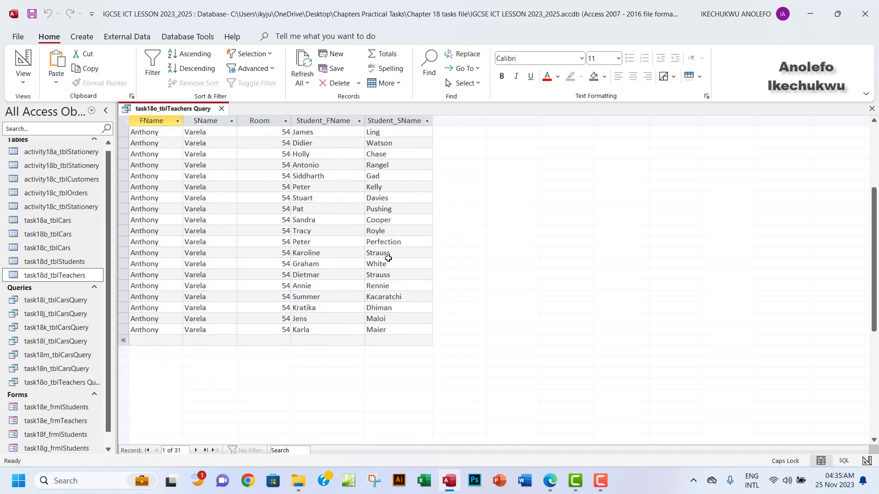
scroll(388, 258, "up", 5)
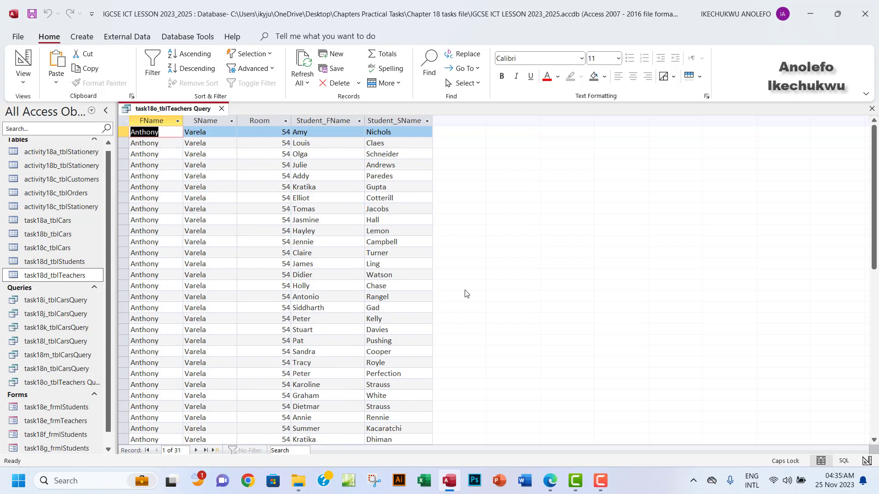
Close the task18o_tblTeachers Query tab with its close button
left_click(872, 111)
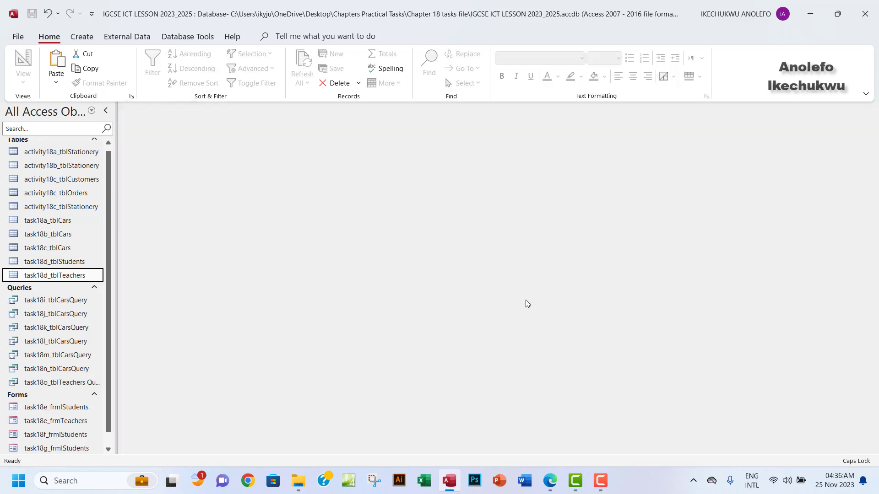